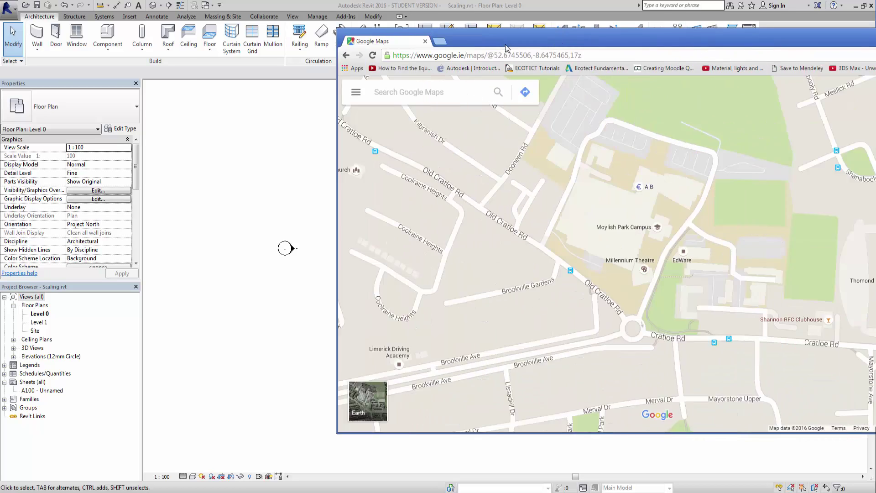
# Step: Drag the Moylish Park Campus Google Maps window over Revit and maximise it
pyautogui.moveTo(875, 50); pyautogui.dragTo(687, 50)
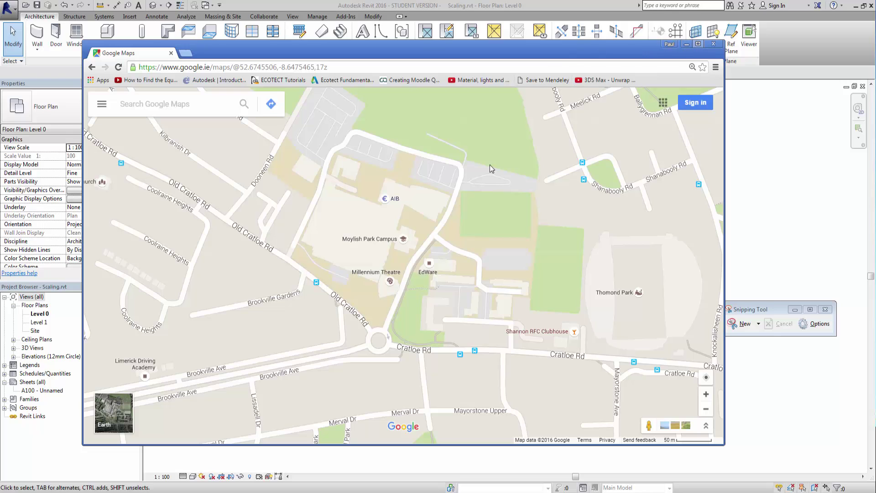
pyautogui.click(697, 44)
# Step: Zoom the map in to about 19z around the AIB building, showing a 20 m scale
pyautogui.scroll(1, 403, 223)
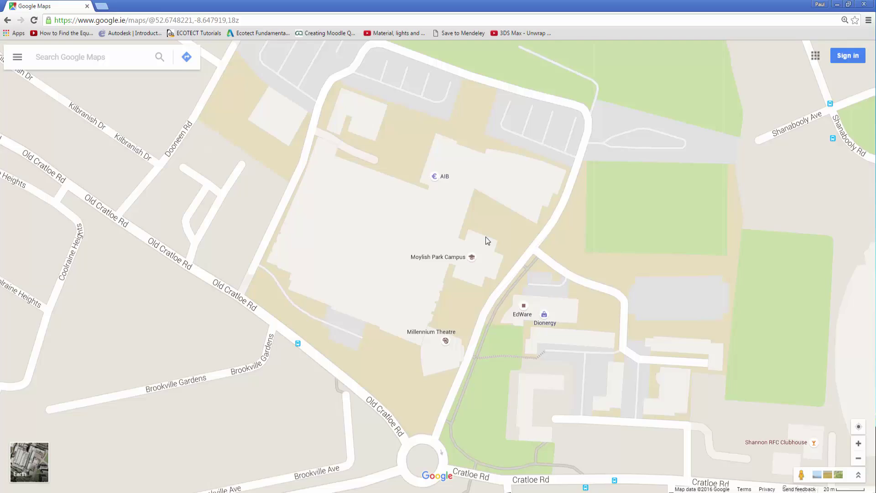
pyautogui.scroll(1, 450, 236)
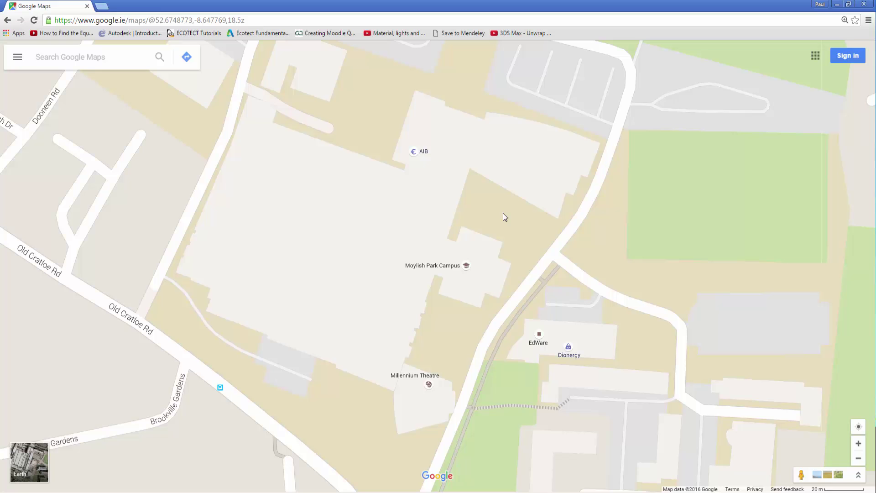
pyautogui.scroll(2, 457, 205)
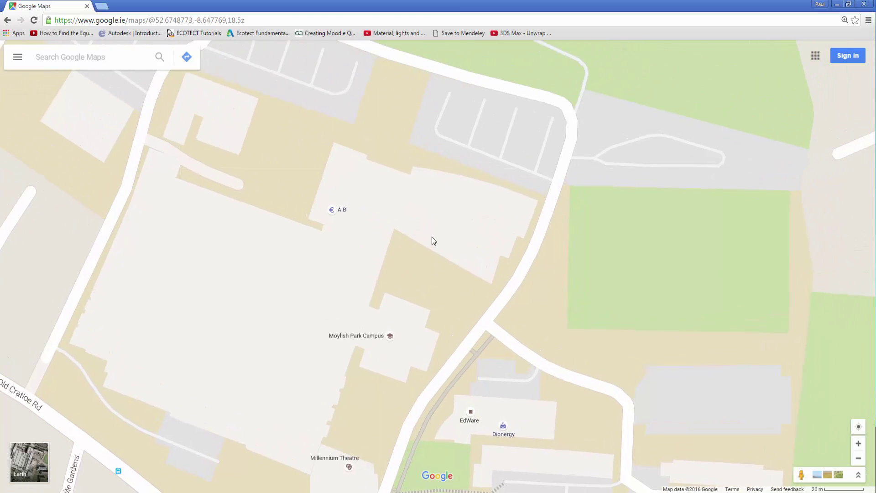
pyautogui.scroll(1, 442, 245)
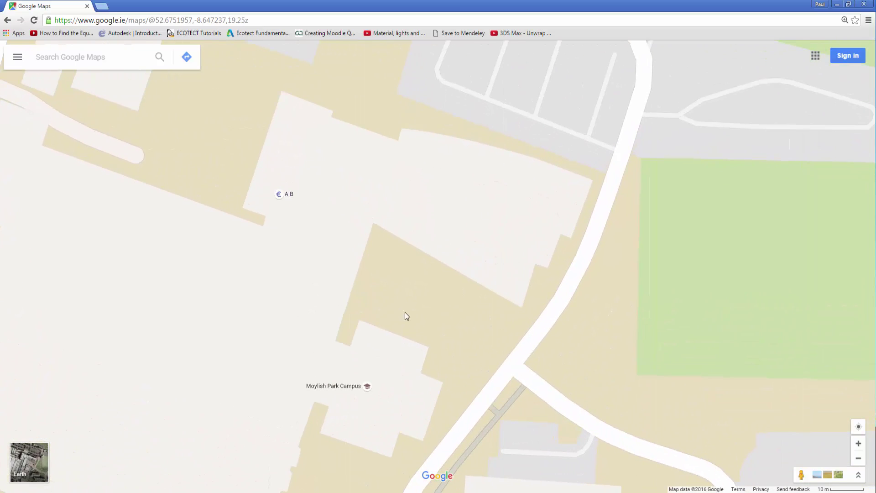
pyautogui.scroll(-1, 492, 288)
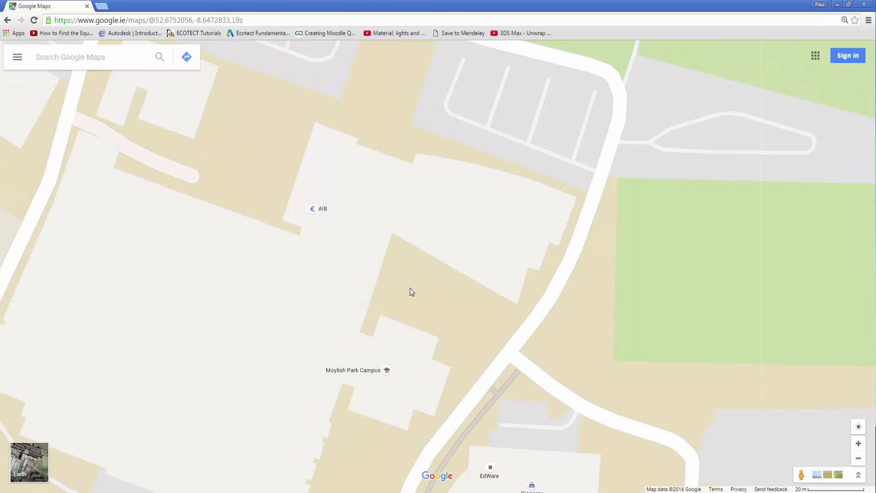
# Step: Measure a 69.36 m distance line from the building across the campus block
pyautogui.rightClick(403, 253)
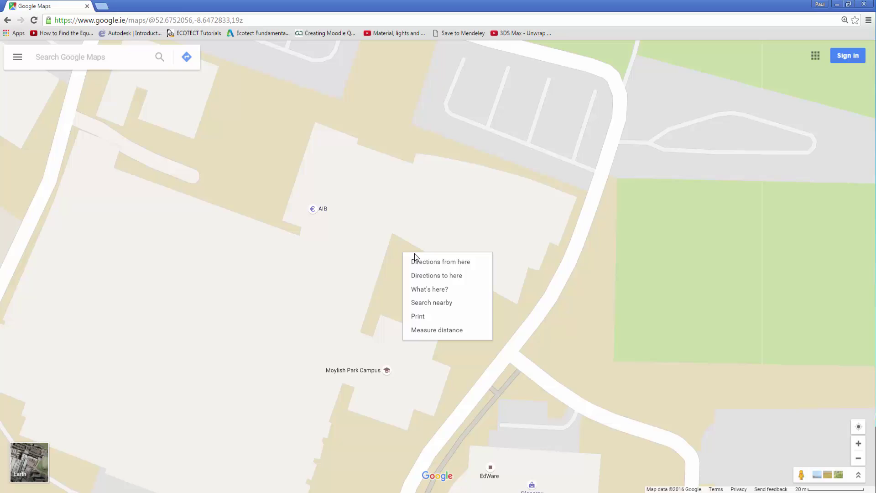
pyautogui.click(434, 331)
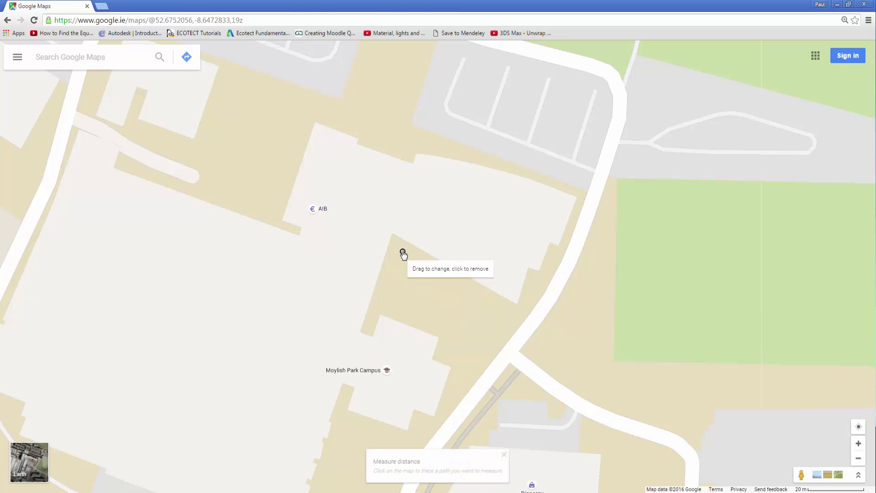
pyautogui.moveTo(403, 254); pyautogui.dragTo(407, 272)
pyautogui.click(572, 358)
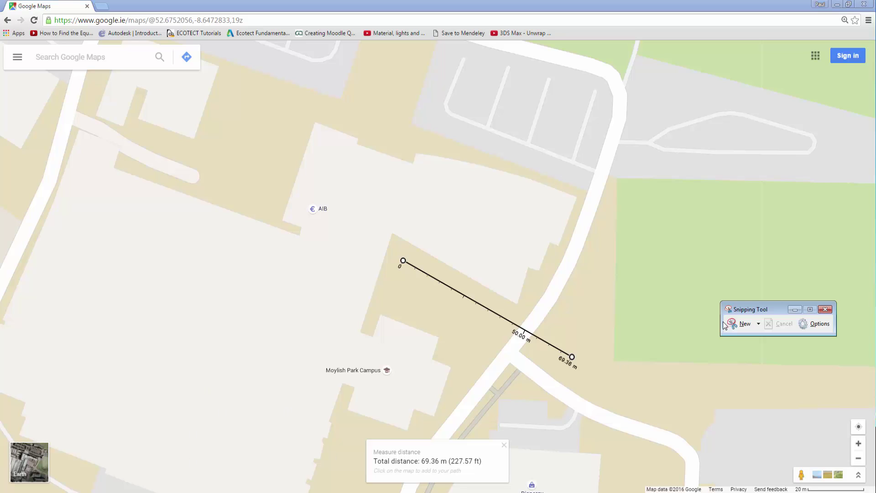
# Step: Take a rectangular snip of the map area around the measure line
pyautogui.click(759, 326)
pyautogui.click(750, 351)
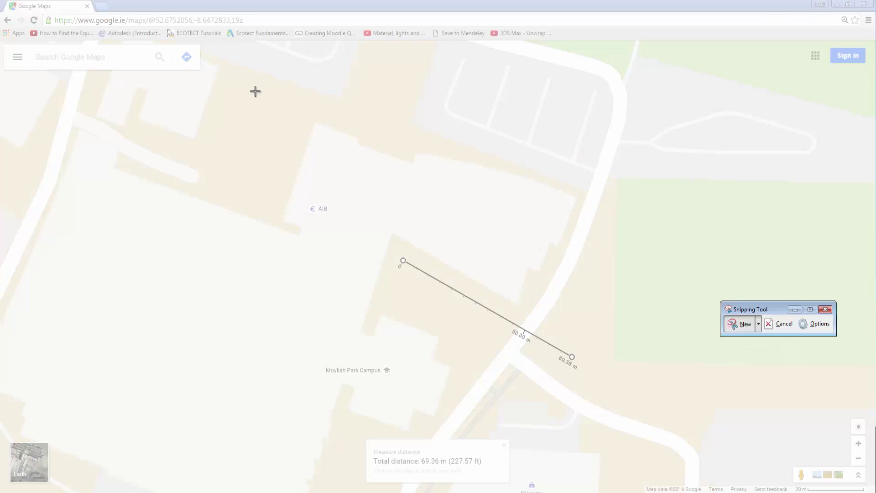
pyautogui.moveTo(207, 59); pyautogui.dragTo(713, 472)
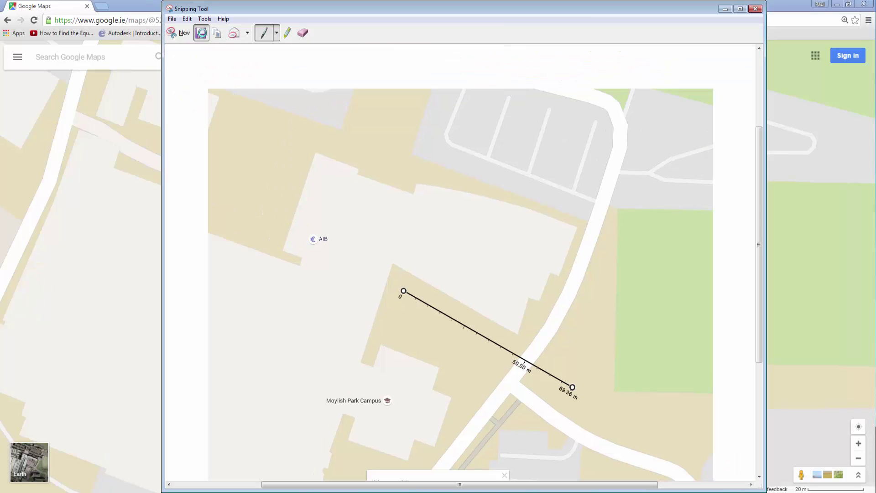
# Step: Save the snip as Map2.PNG in the Scaling folder
pyautogui.click(200, 33)
pyautogui.click(286, 142)
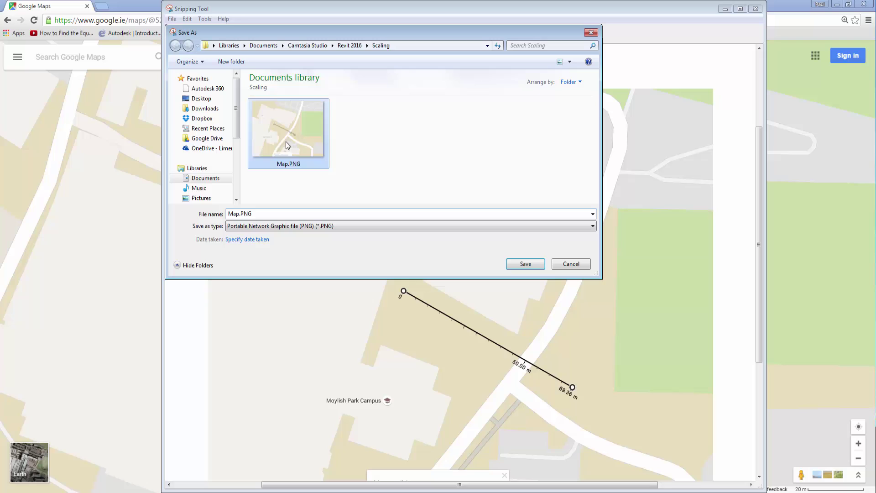
pyautogui.click(251, 218)
pyautogui.click(239, 214)
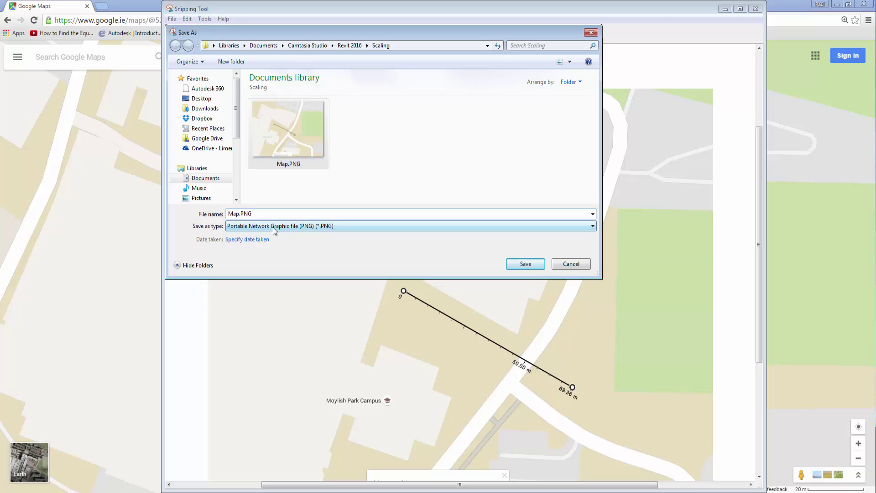
pyautogui.write('2')
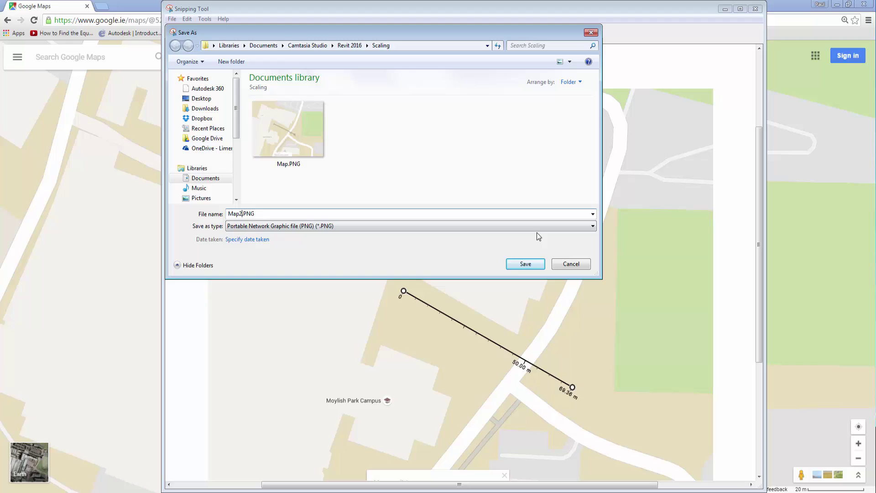
pyautogui.click(525, 264)
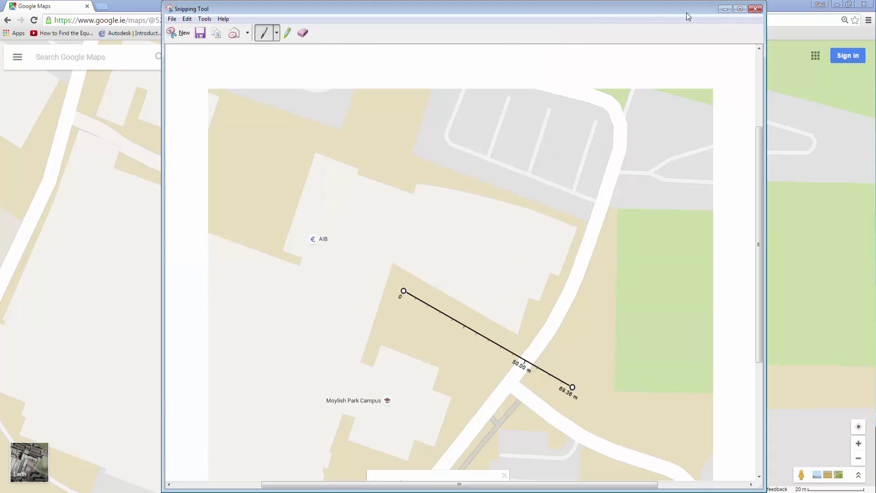
# Step: Insert Map2.PNG as an image into the Level 0 floor plan and zoom to its measure line
pyautogui.click(724, 9)
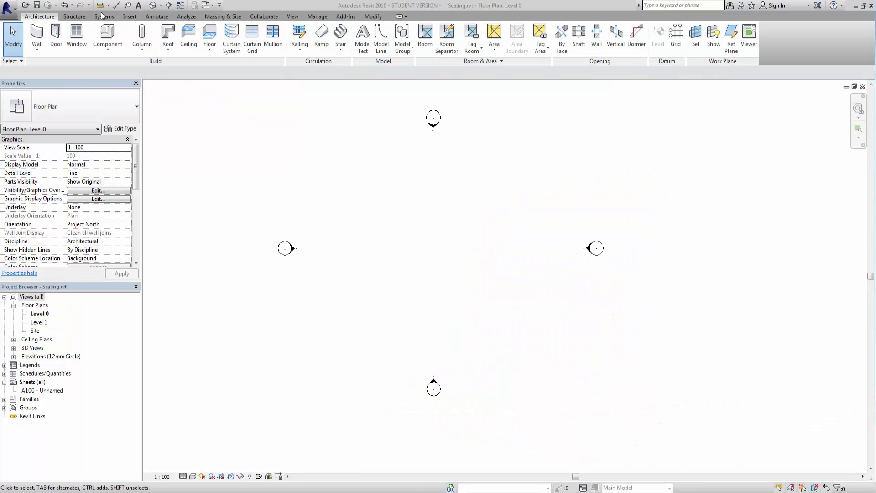
pyautogui.click(129, 17)
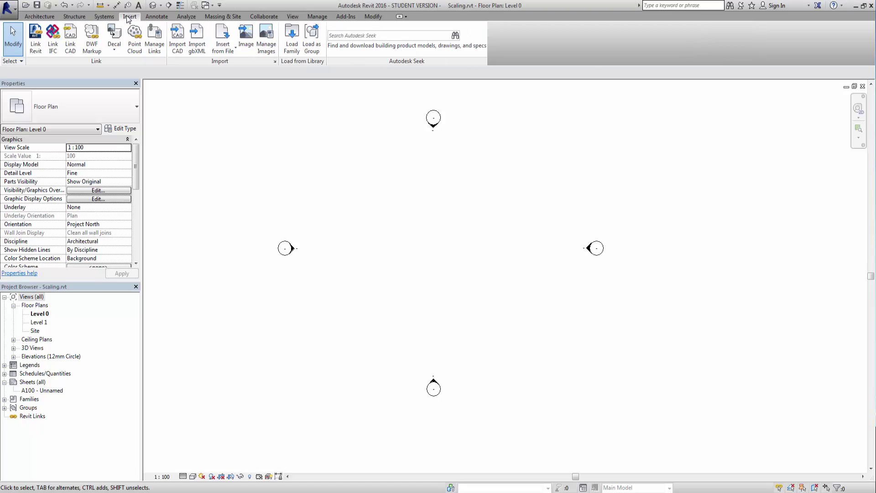
pyautogui.click(246, 36)
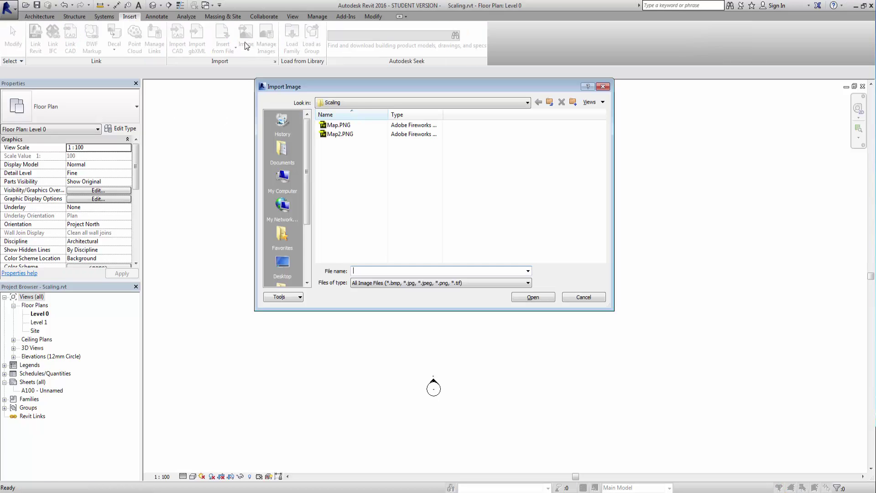
pyautogui.click(338, 135)
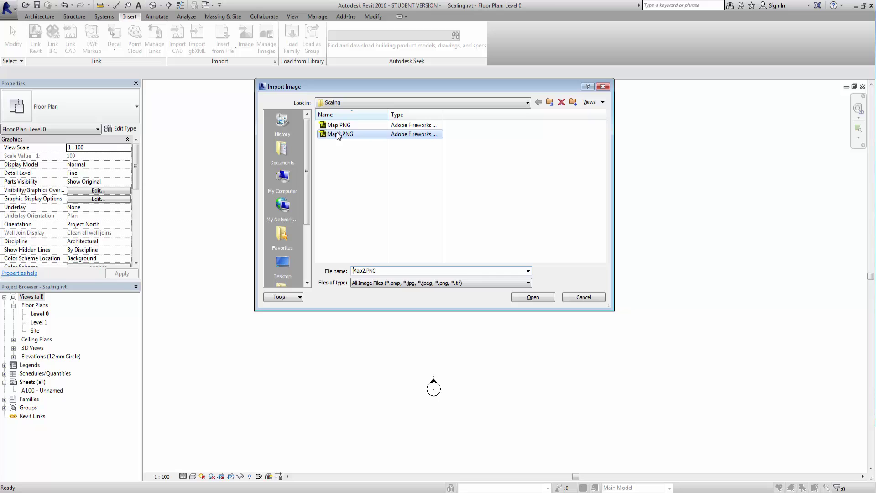
pyautogui.click(533, 297)
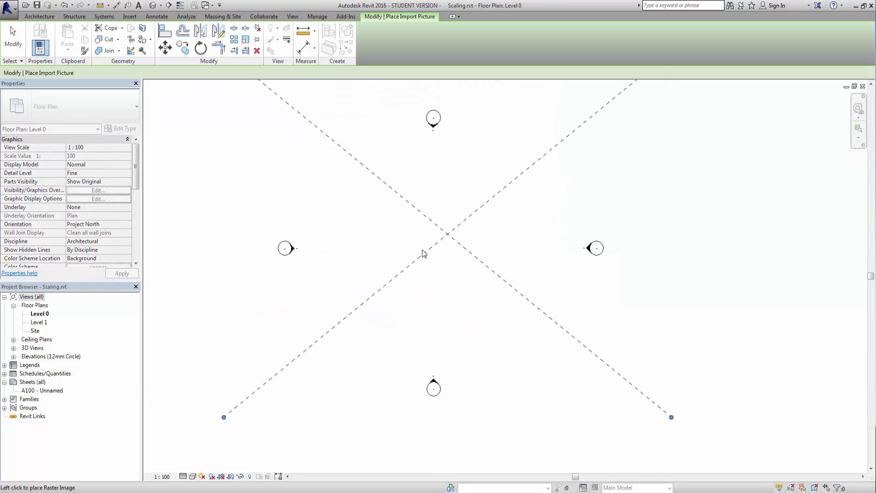
pyautogui.click(425, 259)
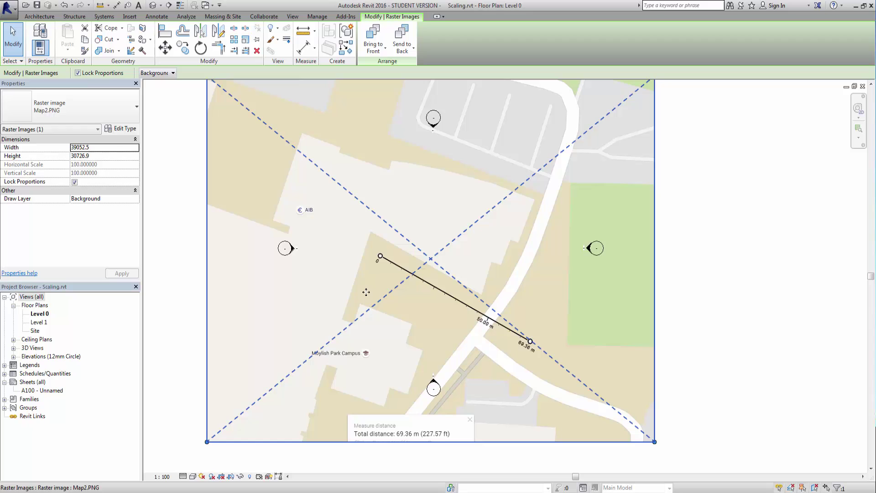
pyautogui.scroll(-2, 447, 302)
pyautogui.scroll(4, 447, 301)
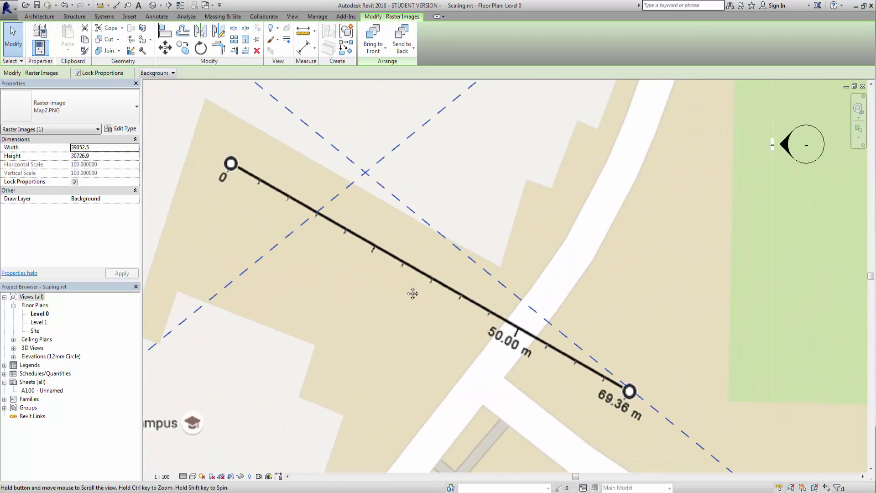
pyautogui.scroll(-3, 413, 290)
pyautogui.scroll(-1, 412, 290)
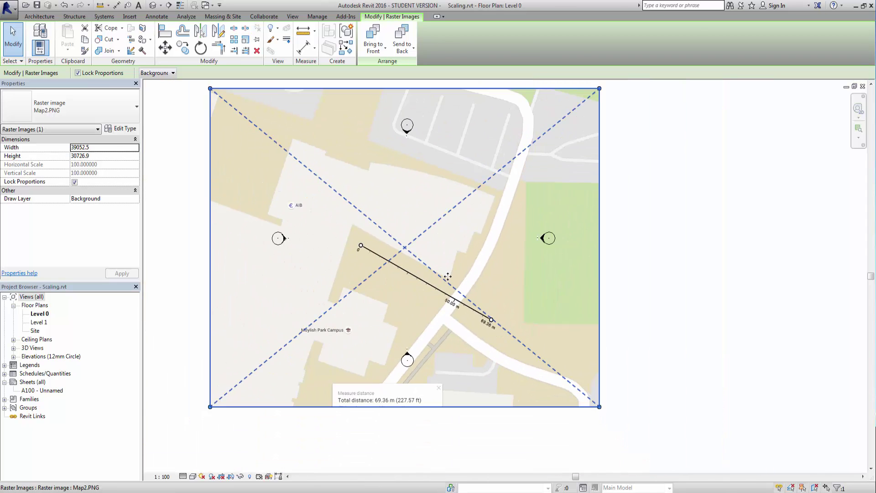
pyautogui.scroll(2, 399, 269)
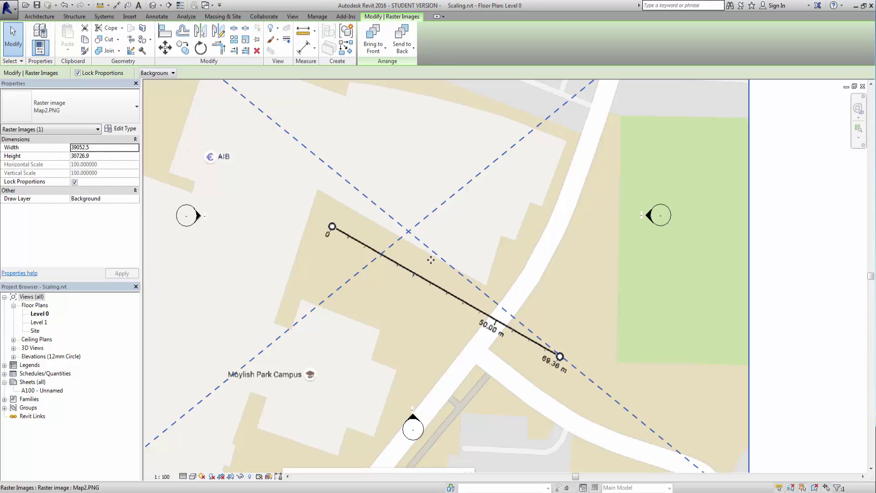
# Step: Draw an architectural wall from the measure line's 0 end to its 50.00 m mark
pyautogui.click(39, 16)
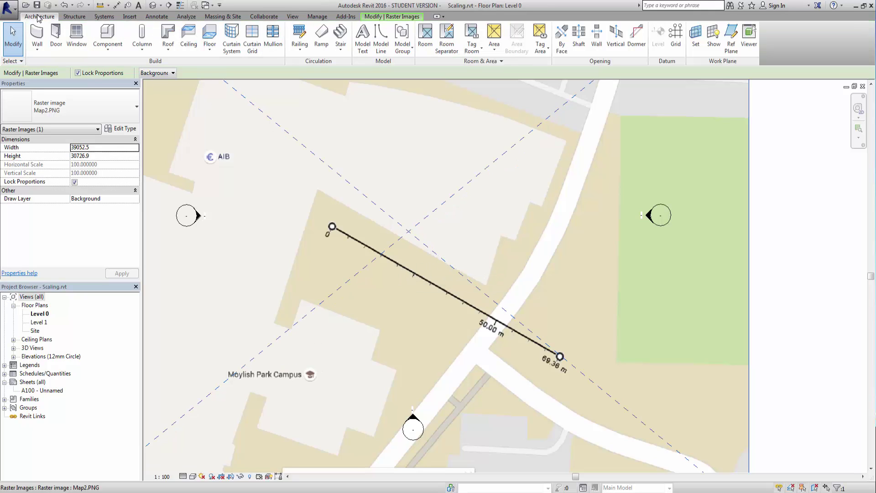
pyautogui.click(34, 56)
pyautogui.click(54, 87)
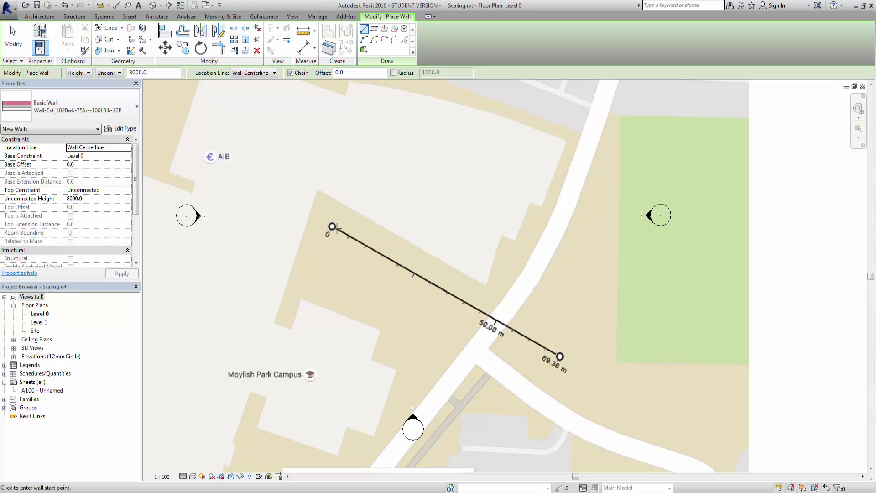
pyautogui.click(331, 226)
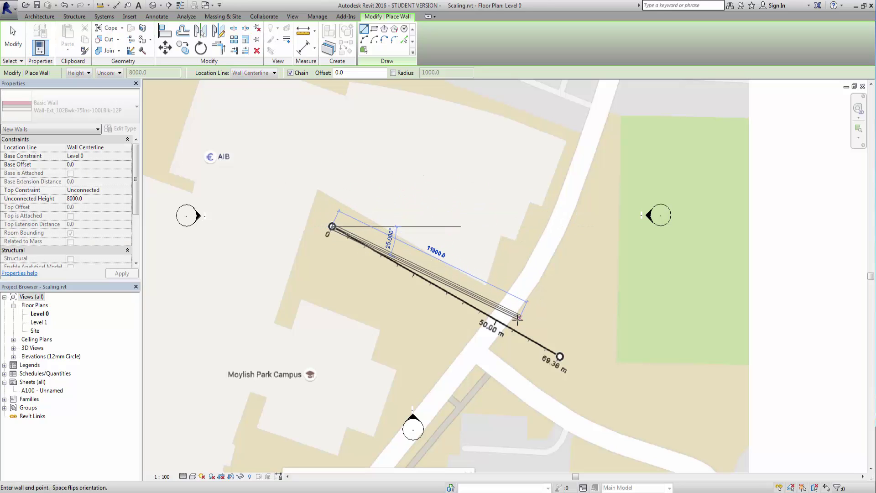
pyautogui.scroll(3, 498, 319)
pyautogui.scroll(2, 475, 319)
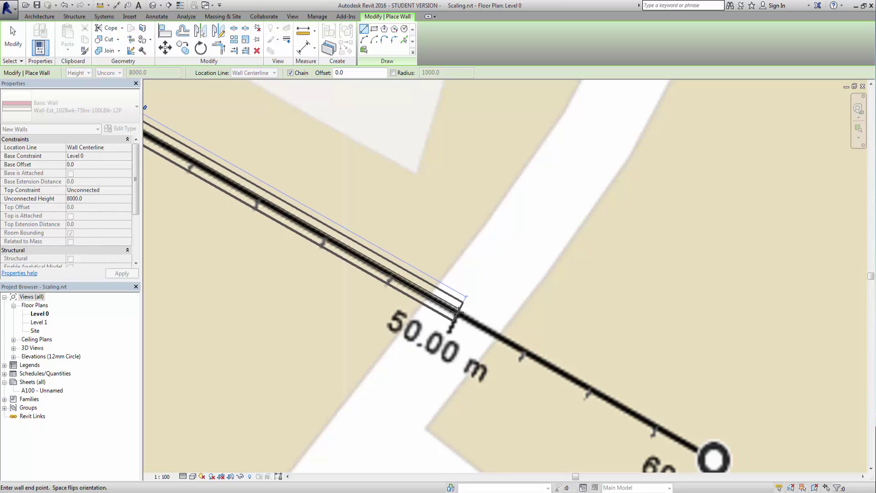
pyautogui.click(455, 310)
pyautogui.rightClick(451, 247)
pyautogui.click(491, 254)
# Step: Exit wall placement and select the wall, which reads 10760.0 long
pyautogui.scroll(-5, 456, 292)
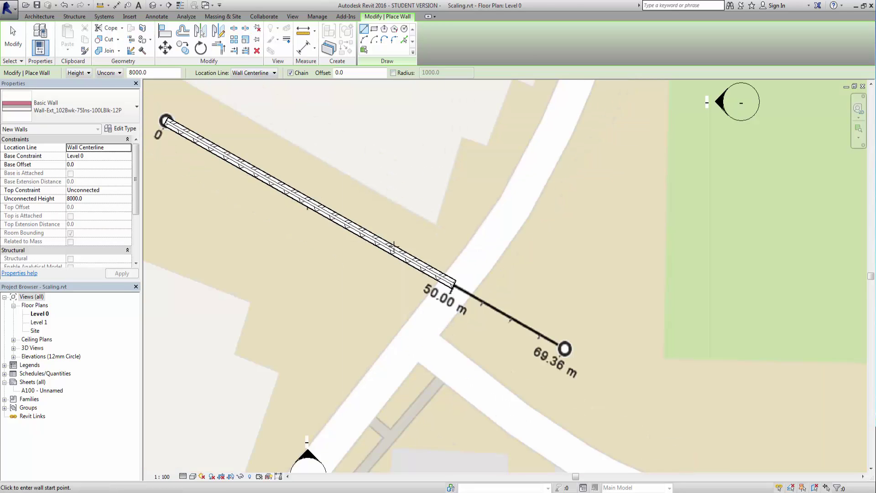
pyautogui.scroll(2, 354, 206)
pyautogui.scroll(2, 310, 219)
pyautogui.scroll(-3, 456, 283)
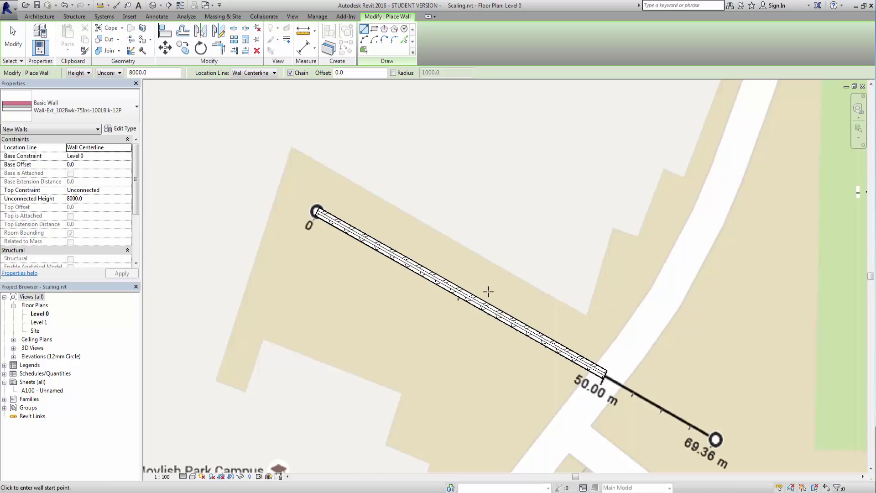
pyautogui.scroll(-2, 459, 251)
pyautogui.moveTo(459, 250); pyautogui.dragTo(380, 171, button='middle')
pyautogui.rightClick(449, 232)
pyautogui.click(469, 242)
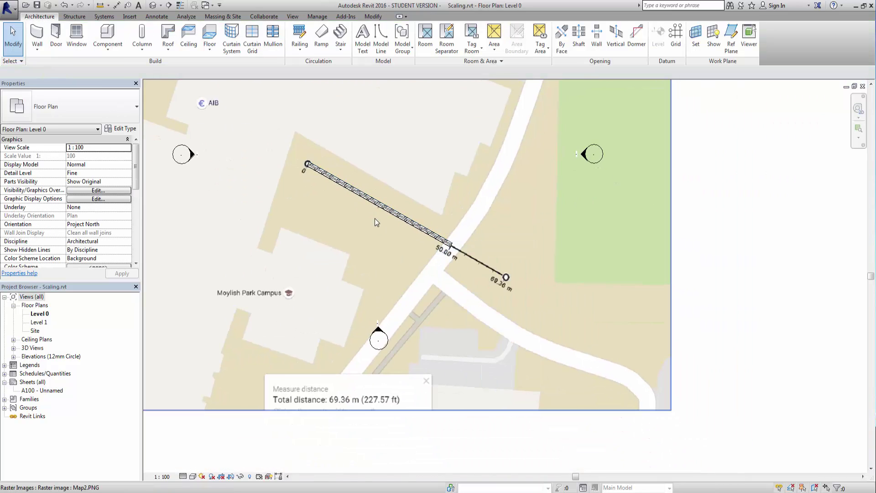
pyautogui.moveTo(394, 266); pyautogui.dragTo(423, 312, button='middle')
pyautogui.click(424, 263)
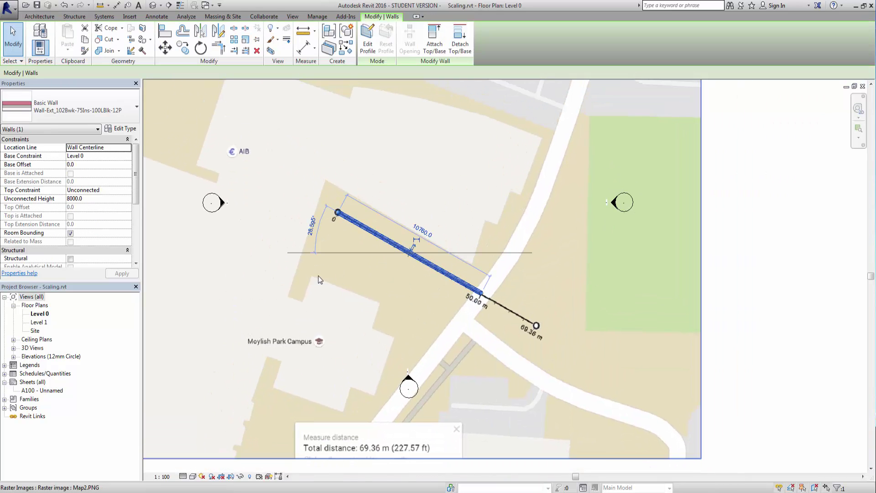
pyautogui.scroll(2, 420, 231)
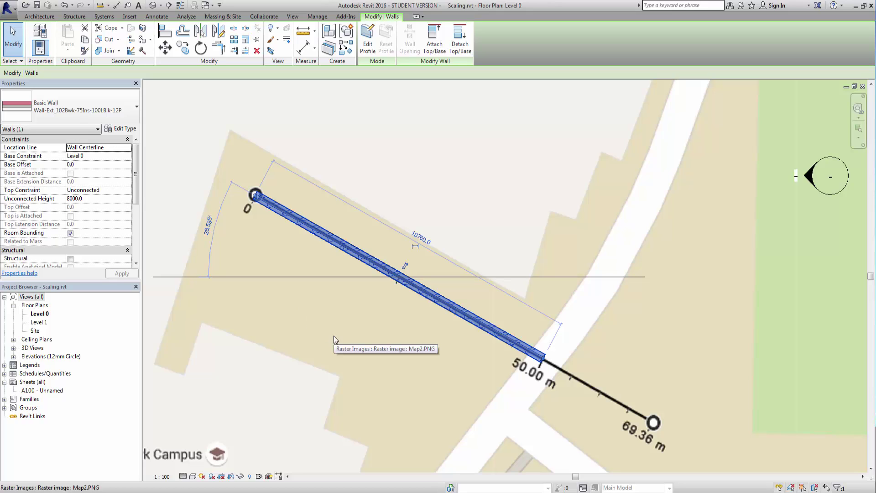
pyautogui.scroll(-2, 401, 237)
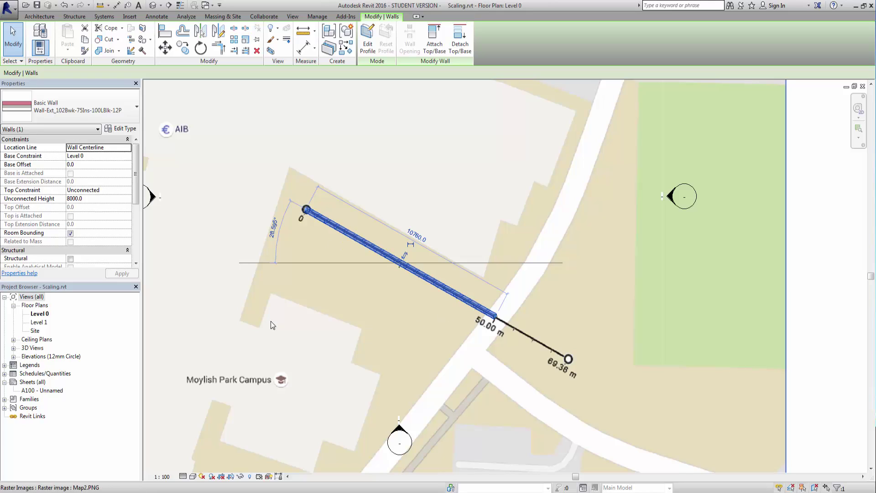
# Step: Launch Calculator via Start search 'clc' and enter 50000 ÷
pyautogui.press('super')
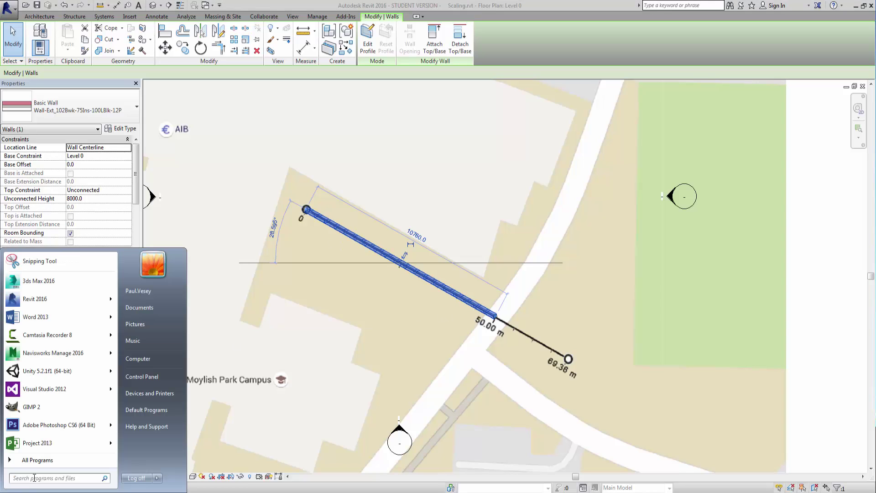
pyautogui.write('cl')
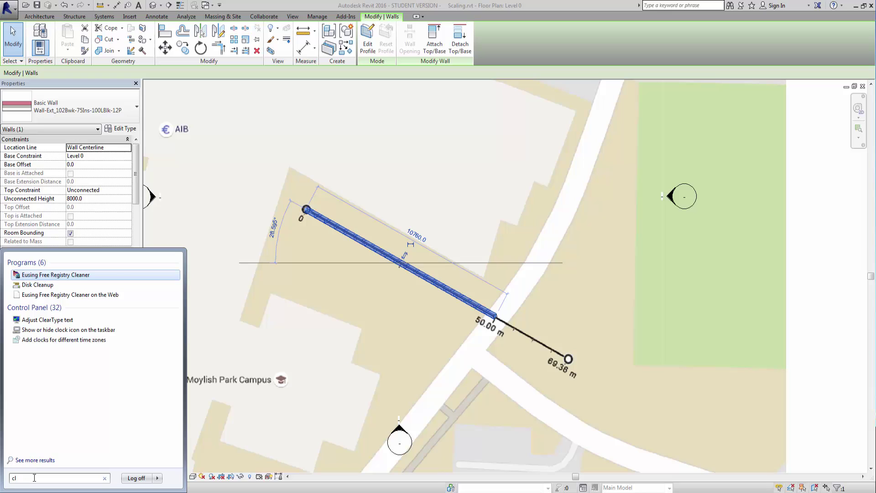
pyautogui.write('c')
pyautogui.click(36, 274)
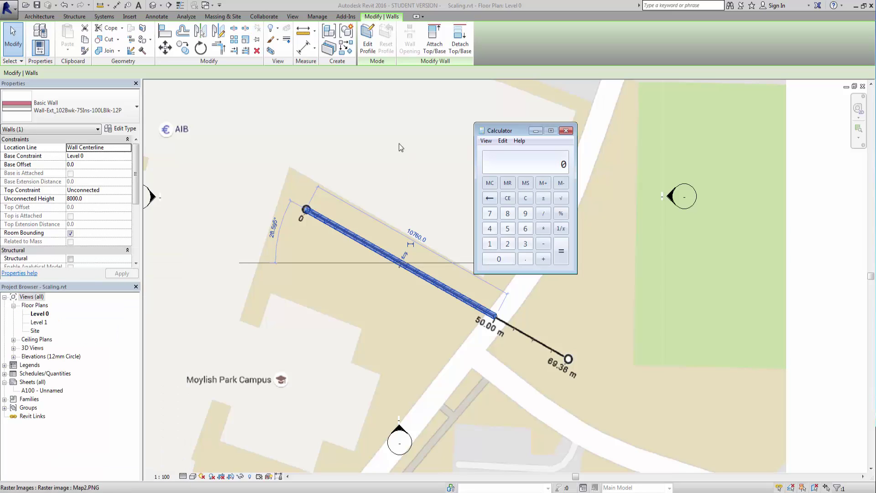
pyautogui.moveTo(497, 134); pyautogui.dragTo(519, 132)
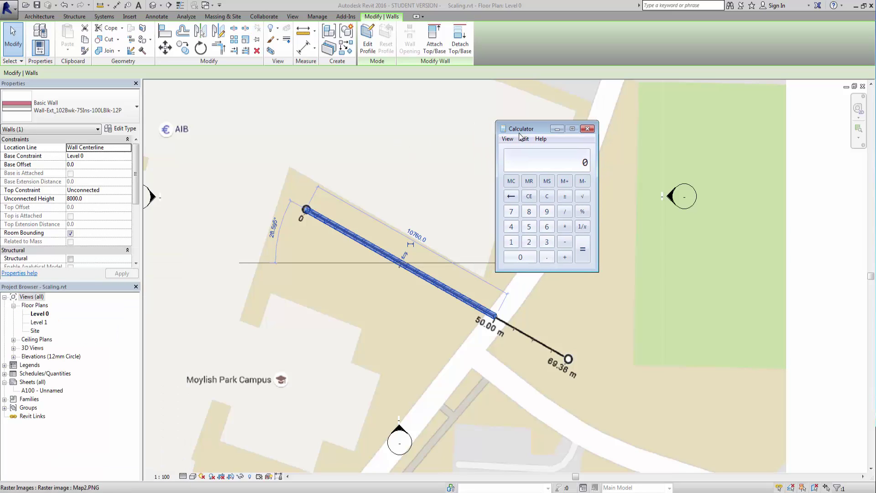
pyautogui.click(529, 227)
pyautogui.click(523, 256)
pyautogui.doubleClick(523, 256)
pyautogui.click(522, 256)
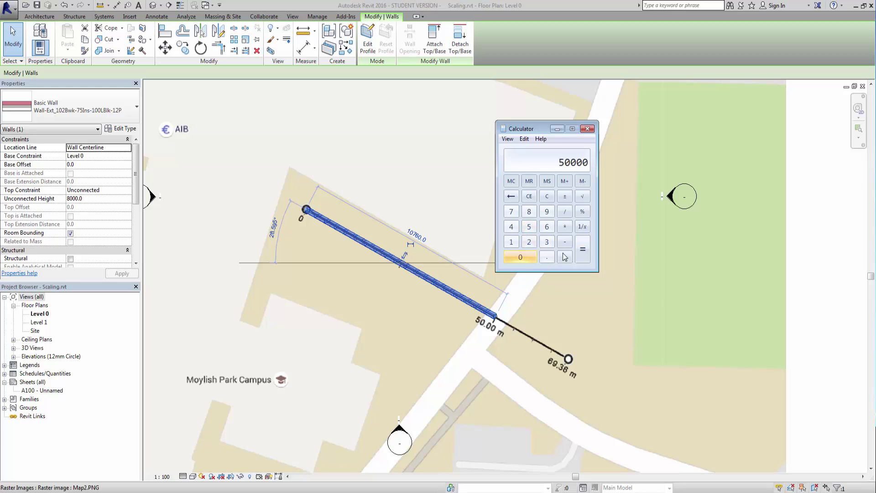
pyautogui.click(564, 211)
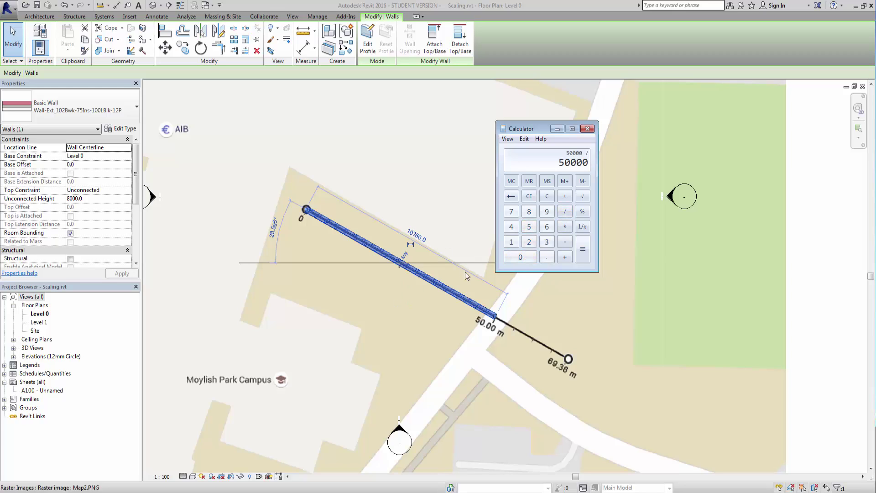
# Step: Enter the wall length 10760 and compute the scale factor 4.646840148698885
pyautogui.click(511, 242)
pyautogui.click(520, 258)
pyautogui.click(512, 211)
pyautogui.click(546, 227)
pyautogui.click(520, 257)
pyautogui.moveTo(135, 183); pyautogui.dragTo(136, 223)
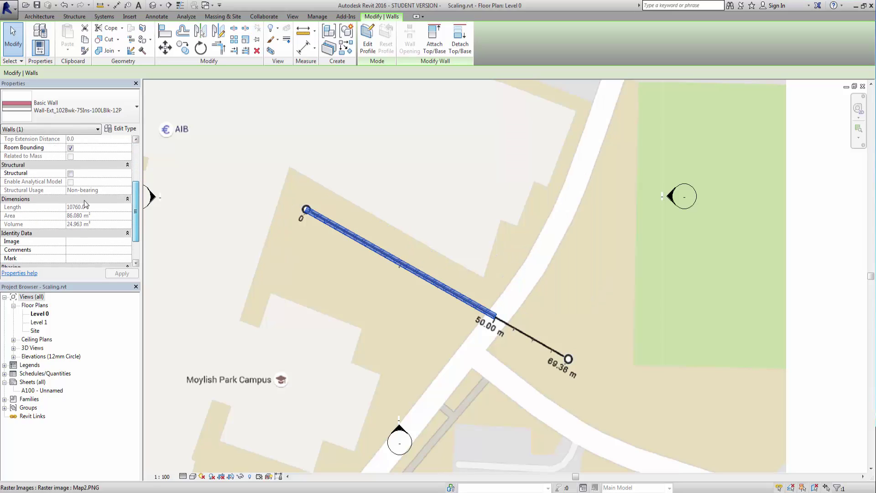
pyautogui.hotkey('alt', 'Tab')
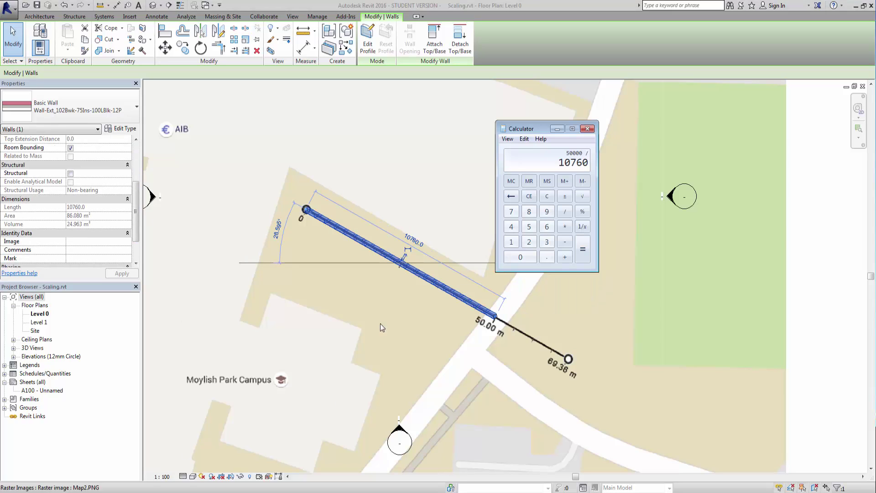
pyautogui.click(583, 253)
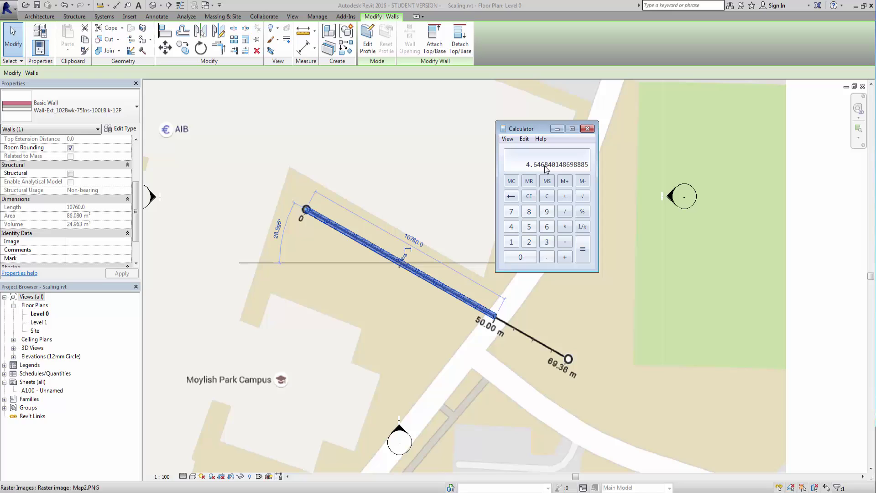
pyautogui.click(323, 171)
# Step: Select the map image and start the Scale tool in Numerical mode
pyautogui.click(416, 182)
pyautogui.scroll(-4, 395, 244)
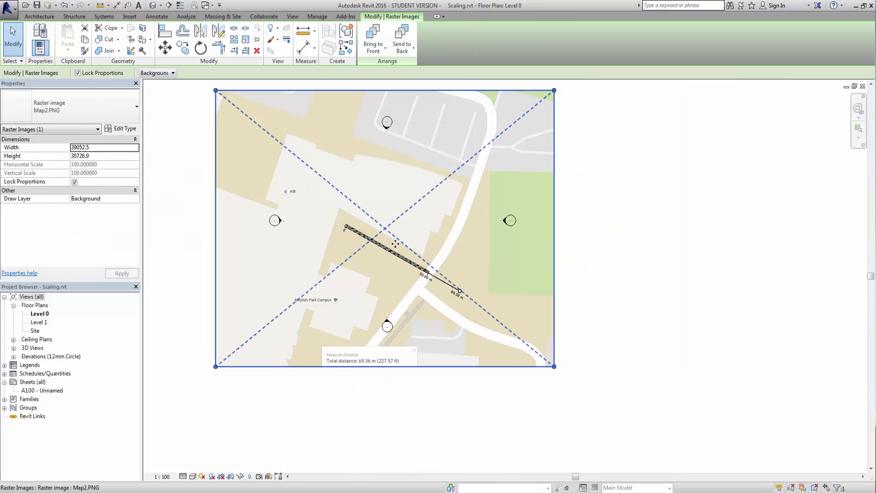
pyautogui.click(196, 221)
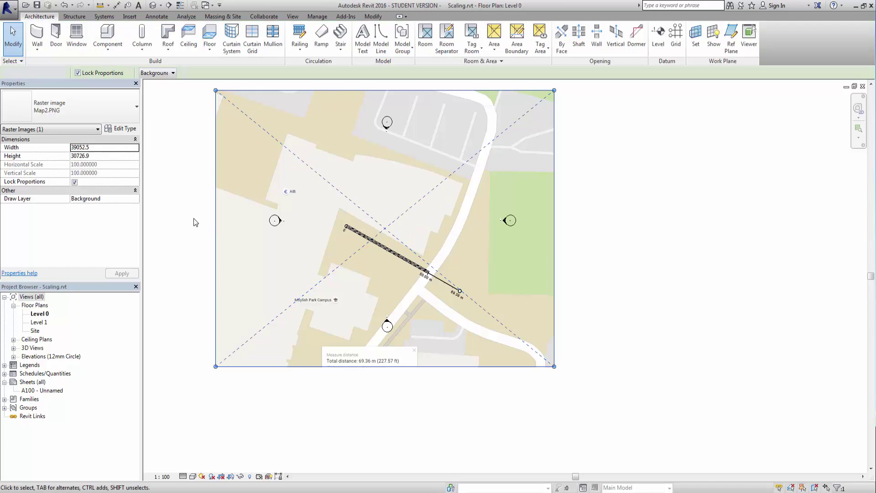
pyautogui.click(418, 205)
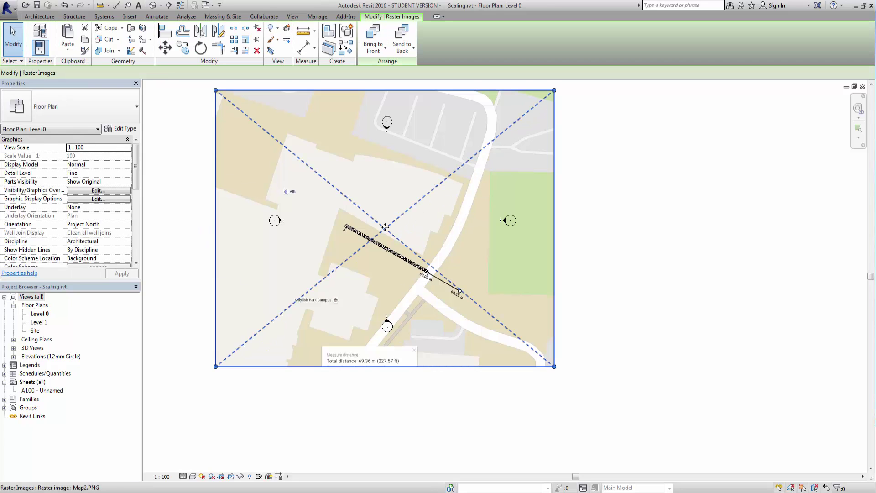
pyautogui.click(246, 41)
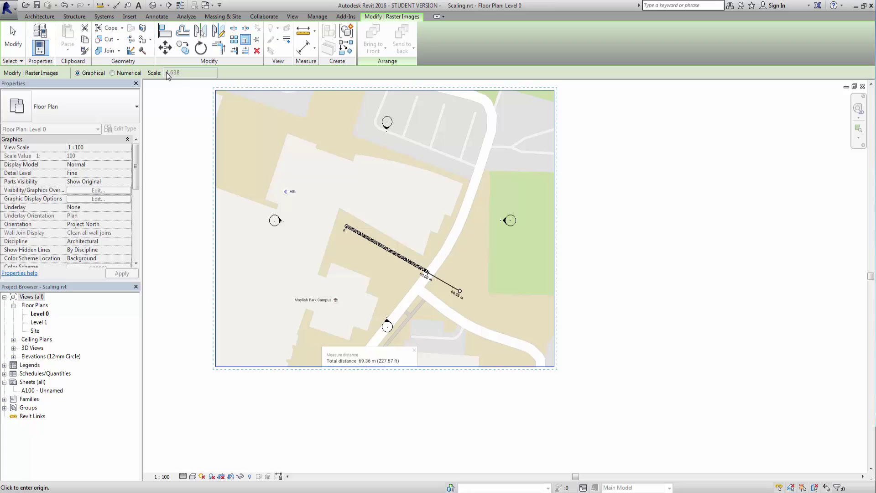
pyautogui.click(113, 73)
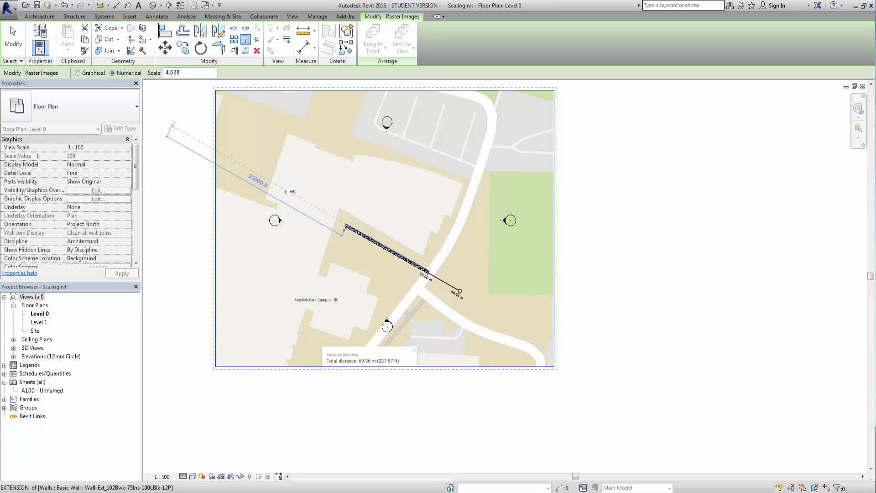
# Step: Copy the factor from Calculator and paste 4.64684 into the Scale field
pyautogui.hotkey('alt', 'Tab')
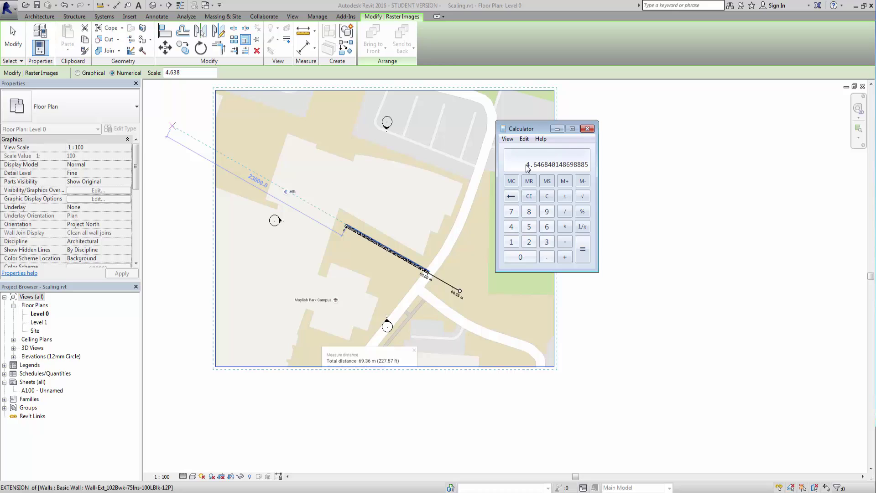
pyautogui.click(523, 138)
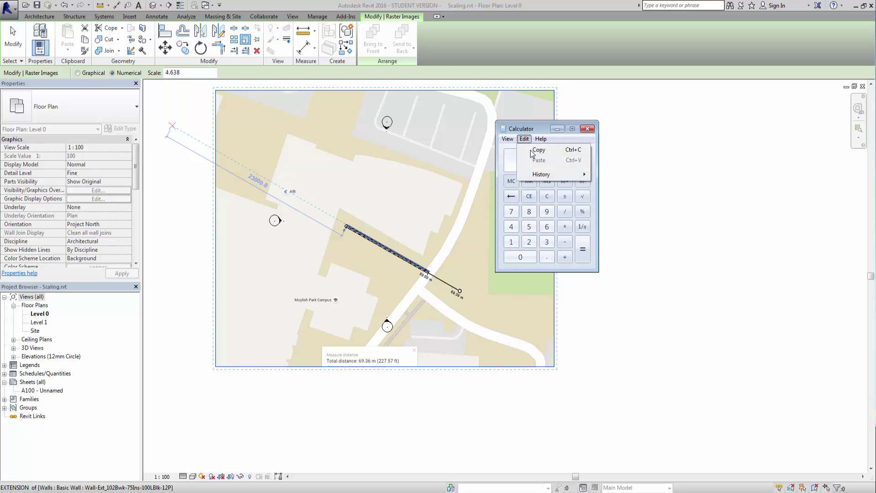
pyautogui.click(529, 148)
pyautogui.click(187, 74)
pyautogui.doubleClick(187, 74)
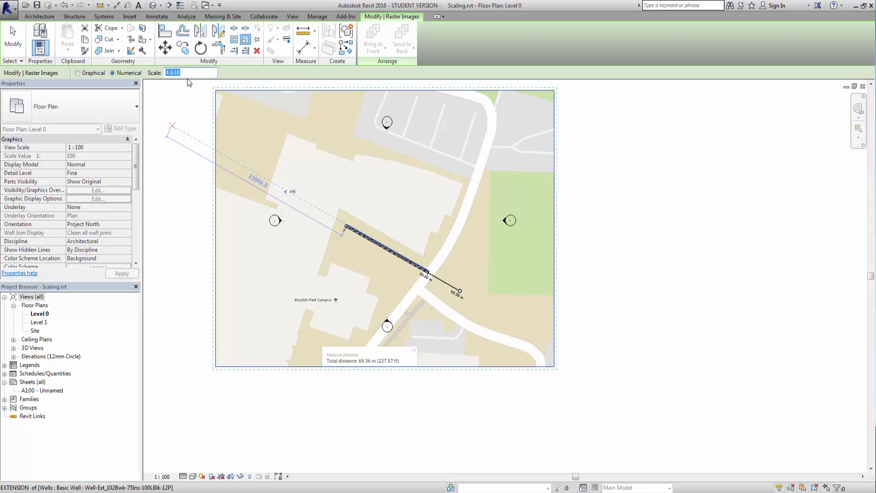
pyautogui.rightClick(175, 75)
pyautogui.click(193, 117)
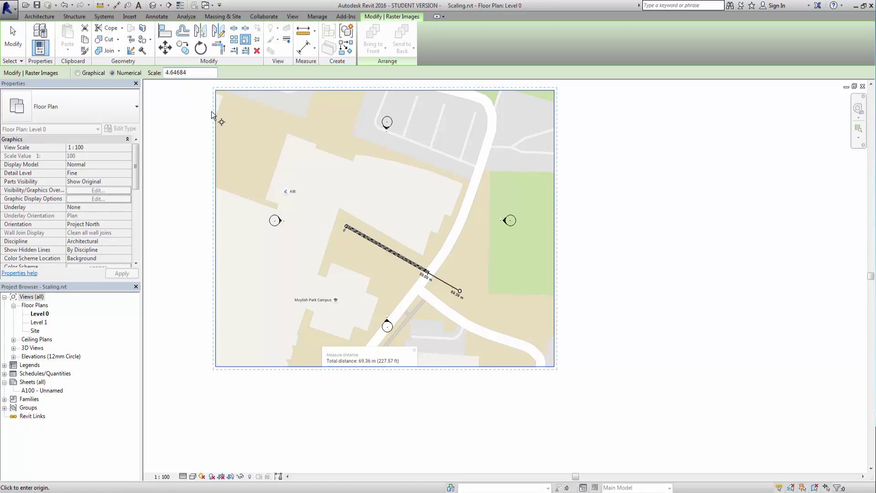
pyautogui.write('+')
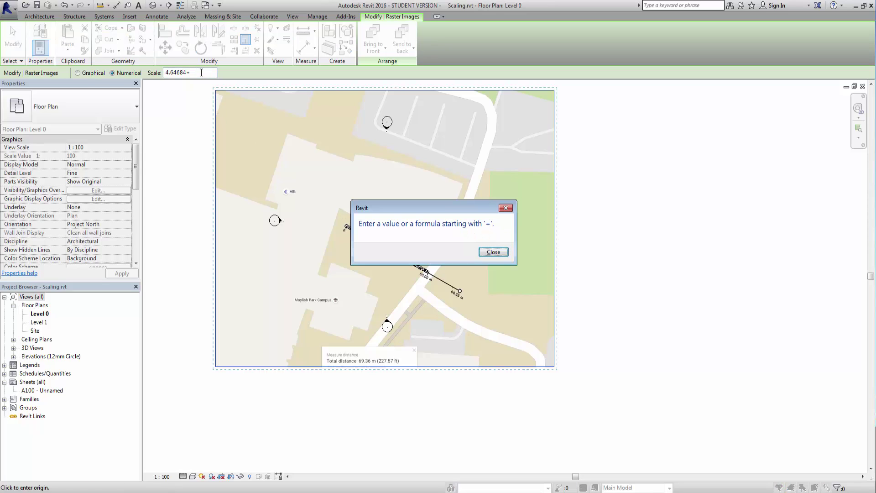
pyautogui.click(493, 252)
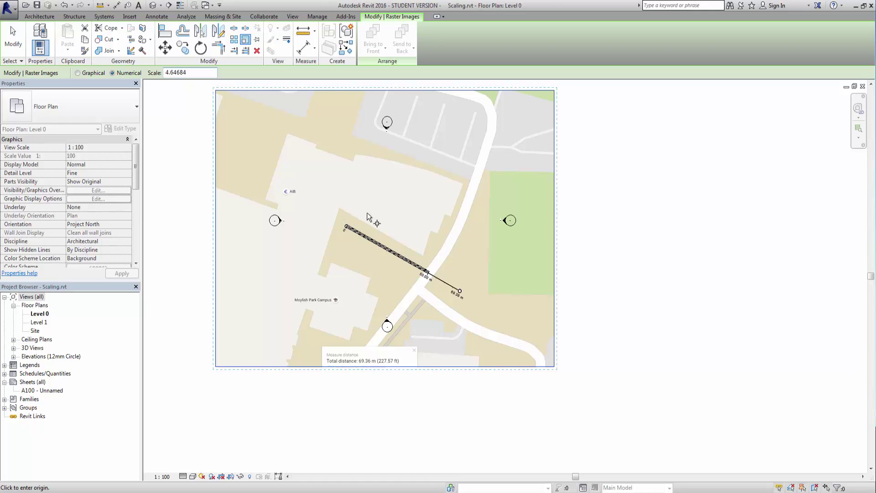
# Step: Apply the 4.64684 scale at the picked origin, then cancel the command
pyautogui.click(379, 220)
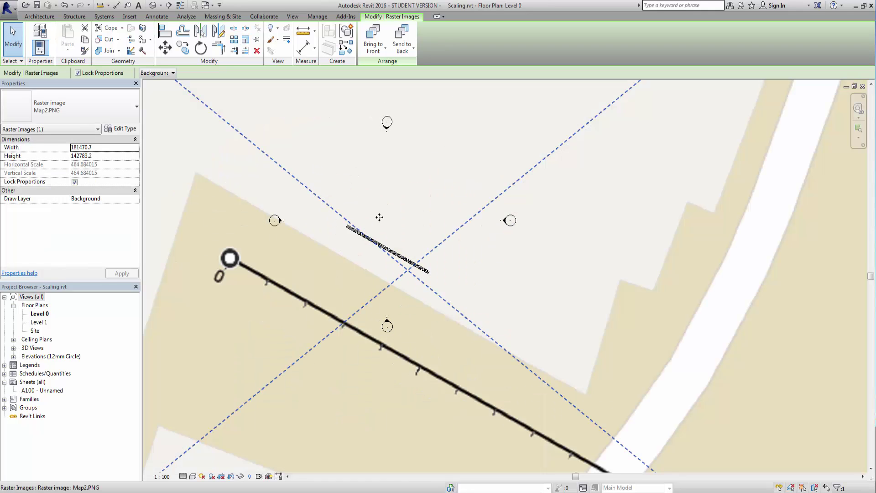
pyautogui.scroll(-2, 393, 273)
pyautogui.scroll(4, 395, 274)
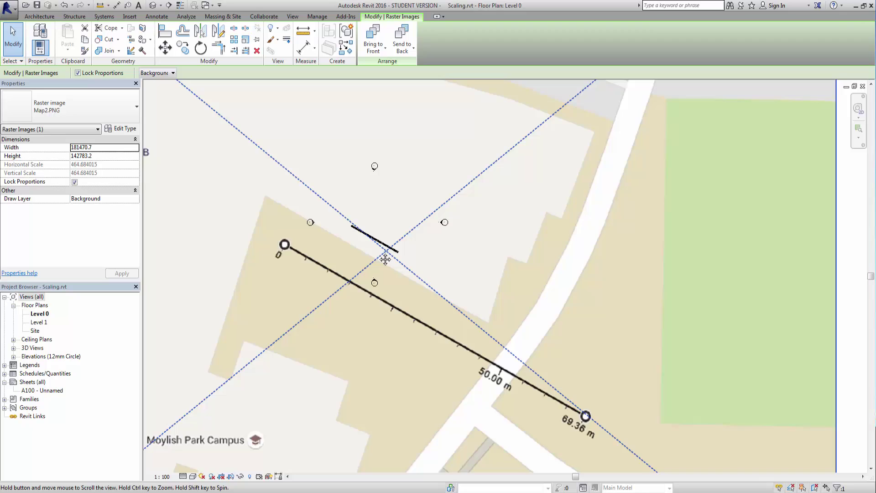
pyautogui.rightClick(322, 242)
pyautogui.click(333, 251)
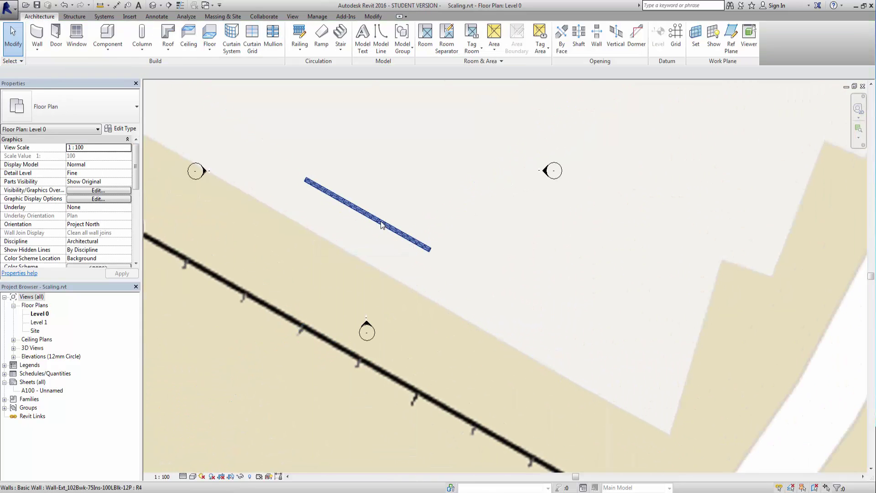
# Step: Select the old 10760.0 wall and pan to bring the scale bar into view
pyautogui.click(374, 218)
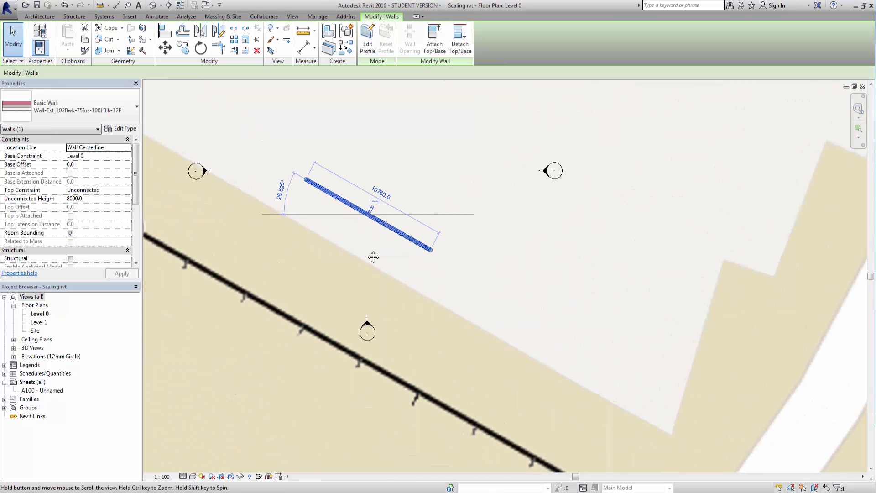
pyautogui.moveTo(373, 257); pyautogui.dragTo(297, 169, button='middle')
pyautogui.scroll(-2, 365, 252)
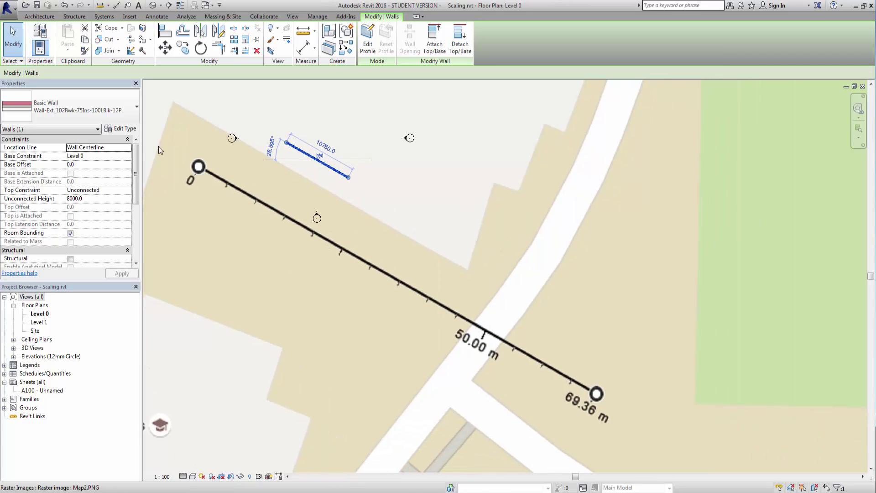
pyautogui.click(40, 17)
# Step: Draw an architectural wall from the scale bar's 0 end to its 50.00 m tick
pyautogui.click(37, 53)
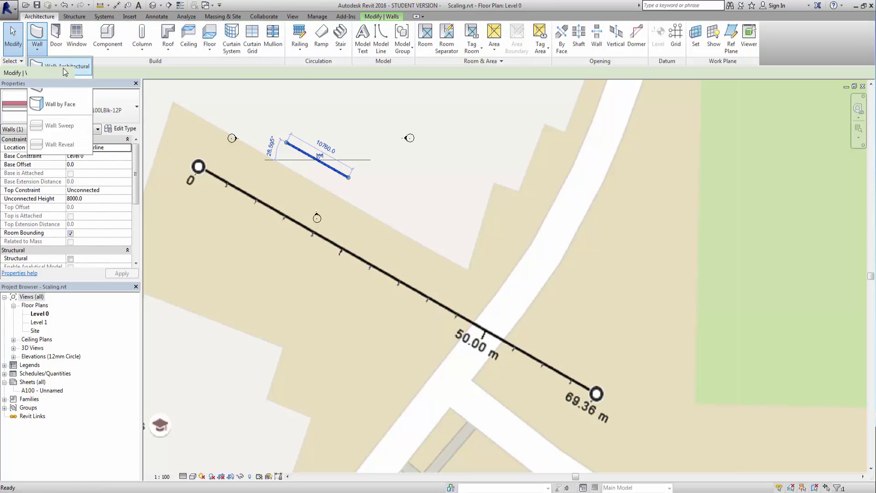
pyautogui.click(59, 64)
pyautogui.scroll(2, 208, 176)
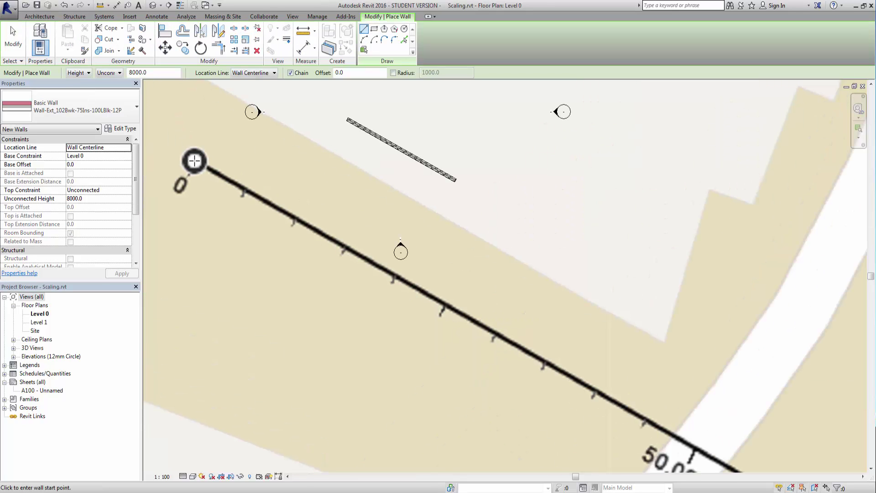
pyautogui.click(194, 161)
pyautogui.moveTo(663, 446); pyautogui.dragTo(416, 299, button='middle')
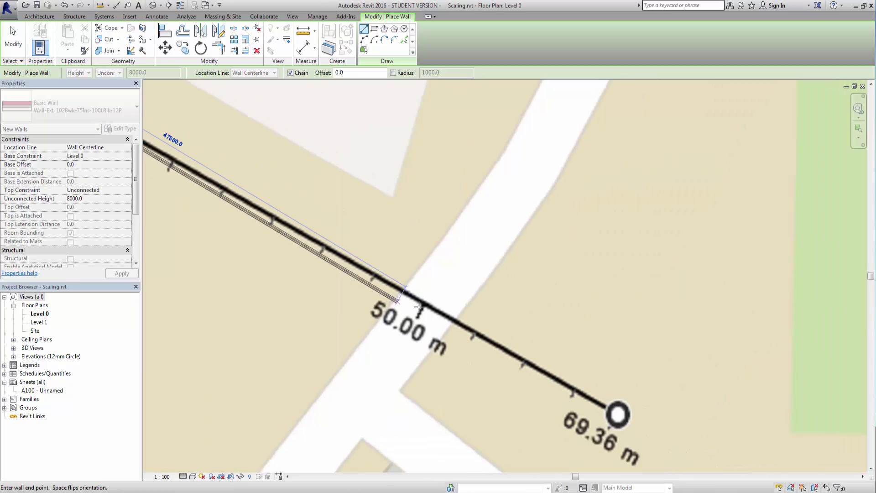
pyautogui.scroll(4, 425, 305)
pyautogui.click(425, 304)
pyautogui.rightClick(430, 271)
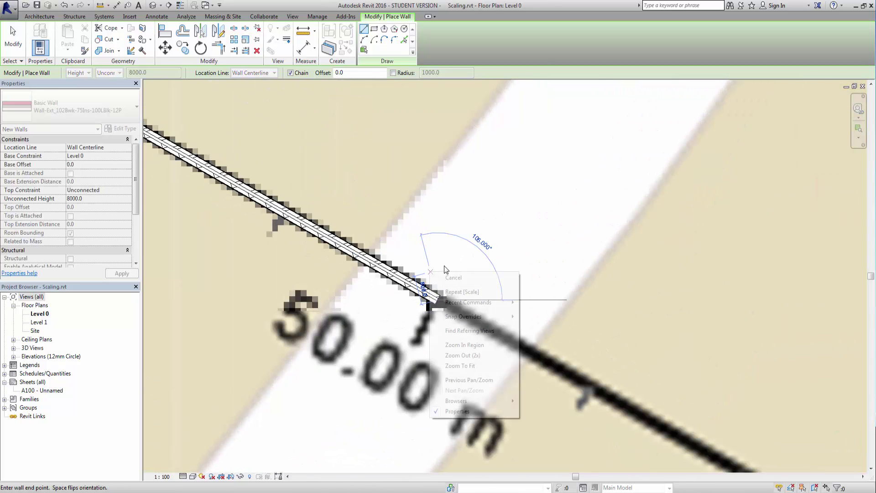
pyautogui.click(463, 280)
# Step: Exit wall placement and select the new wall, confirming it reads 50000.0
pyautogui.scroll(-6, 430, 274)
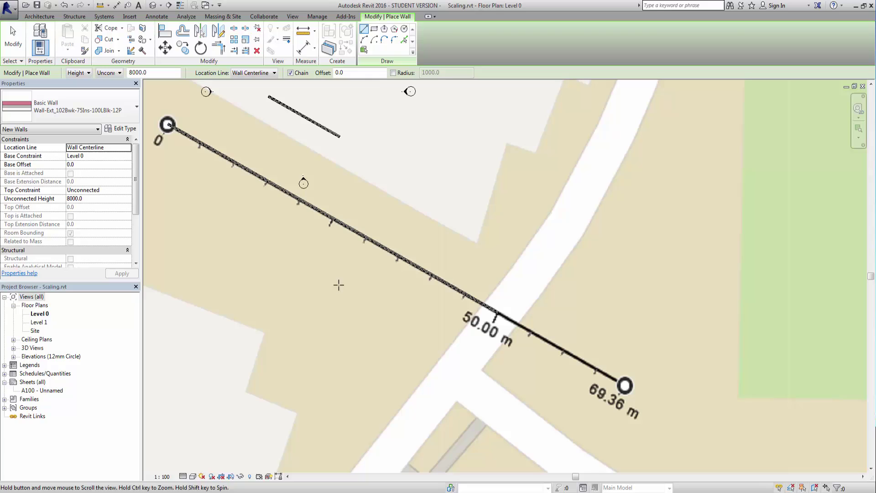
pyautogui.rightClick(332, 282)
pyautogui.click(364, 288)
pyautogui.click(320, 211)
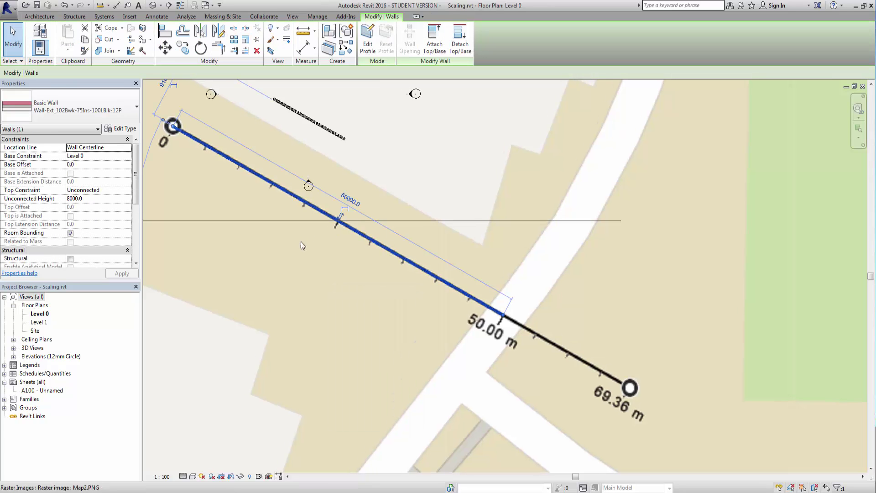
pyautogui.scroll(4, 345, 206)
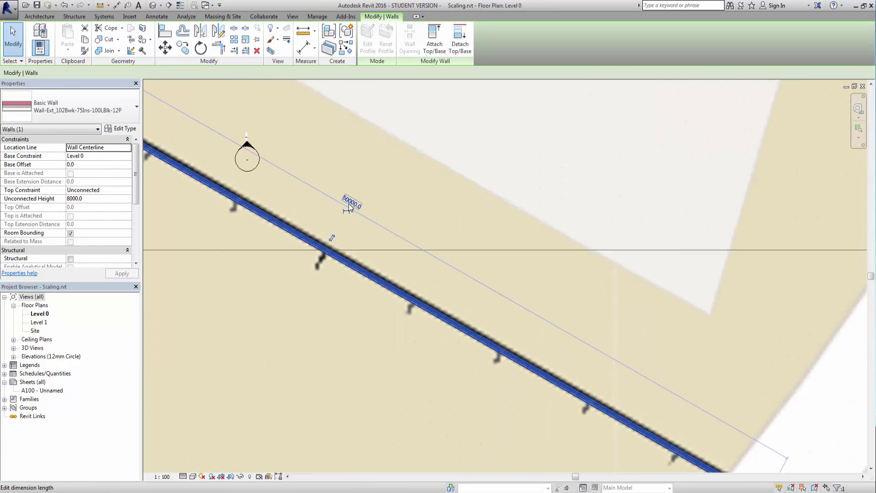
pyautogui.scroll(-2, 373, 220)
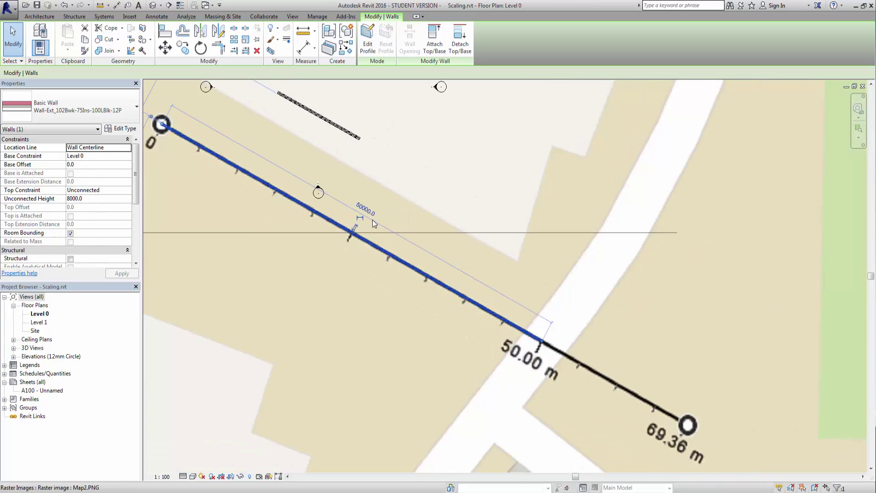
pyautogui.scroll(-3, 372, 220)
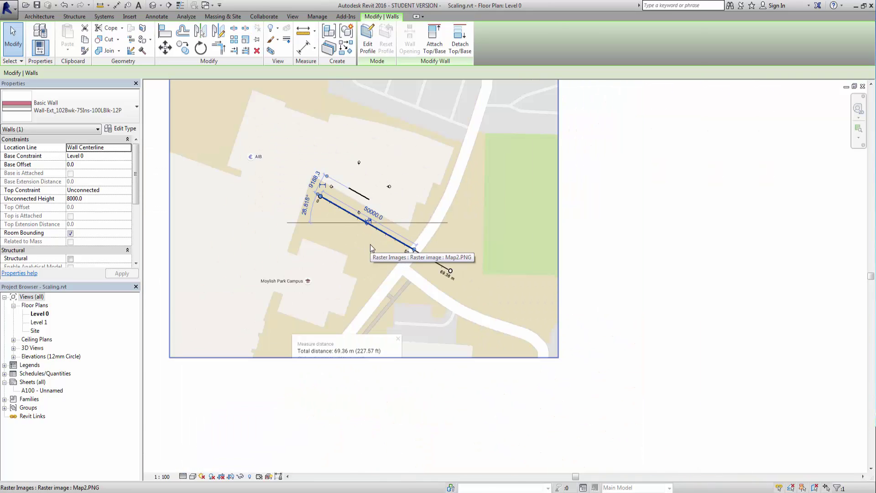
pyautogui.moveTo(358, 243); pyautogui.dragTo(373, 279, button='middle')
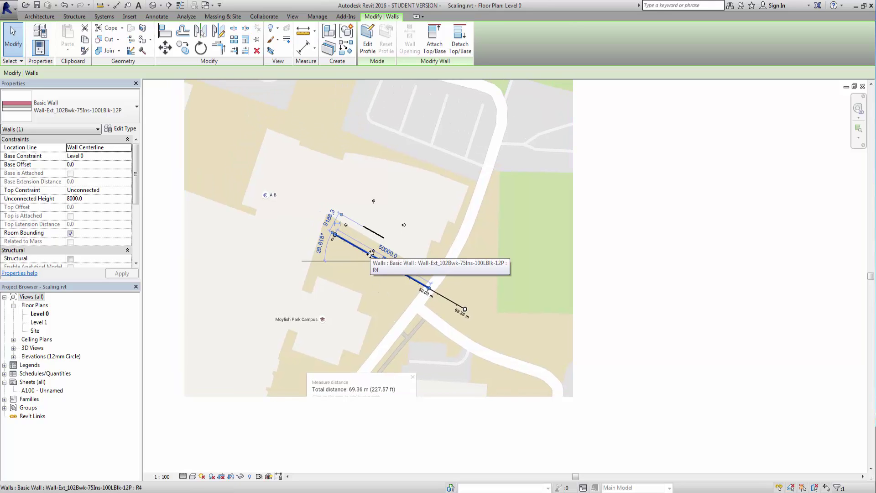